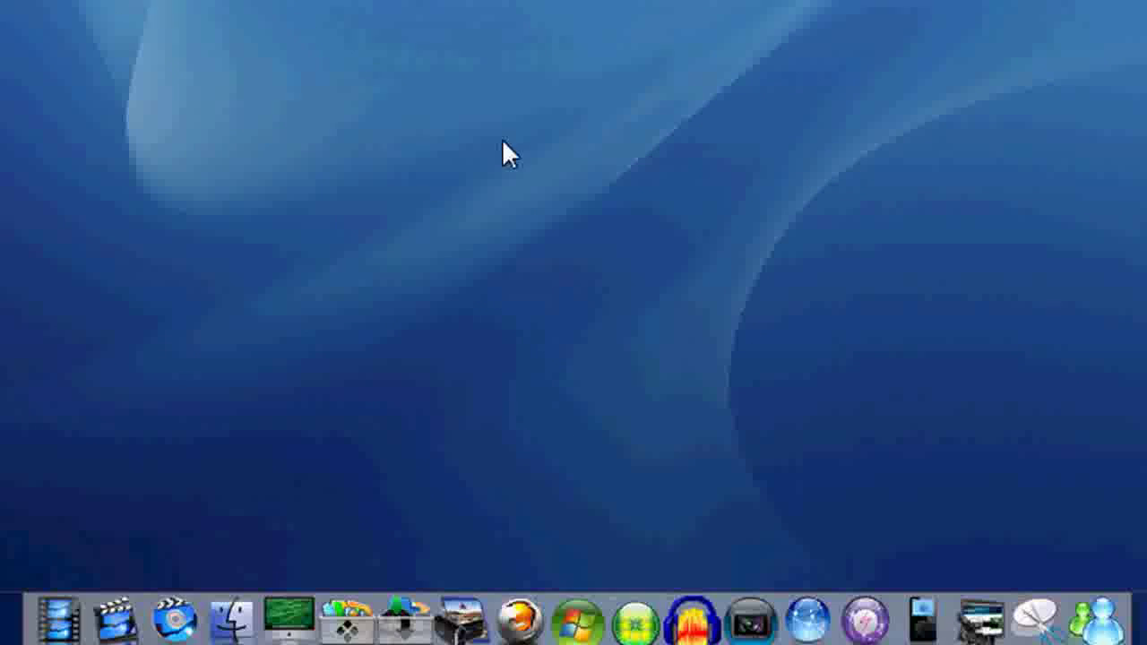
Download the current version of StackDocklet-preview.zip from the Stacks Docklet forum post and close the download dialog.
click(394, 613)
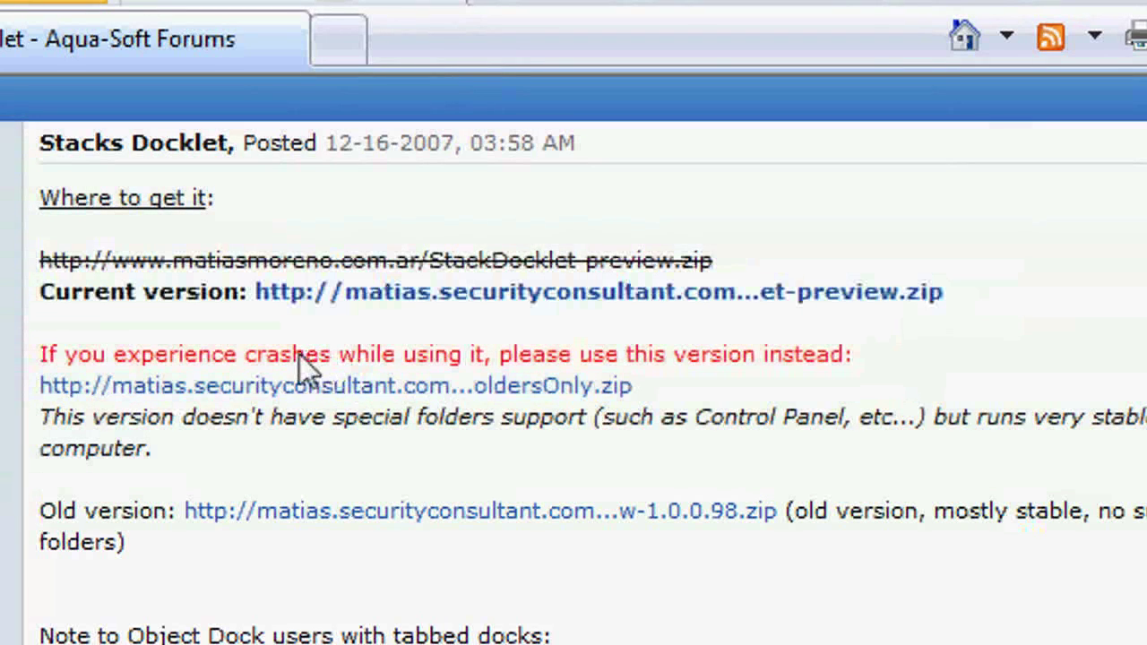
click(315, 287)
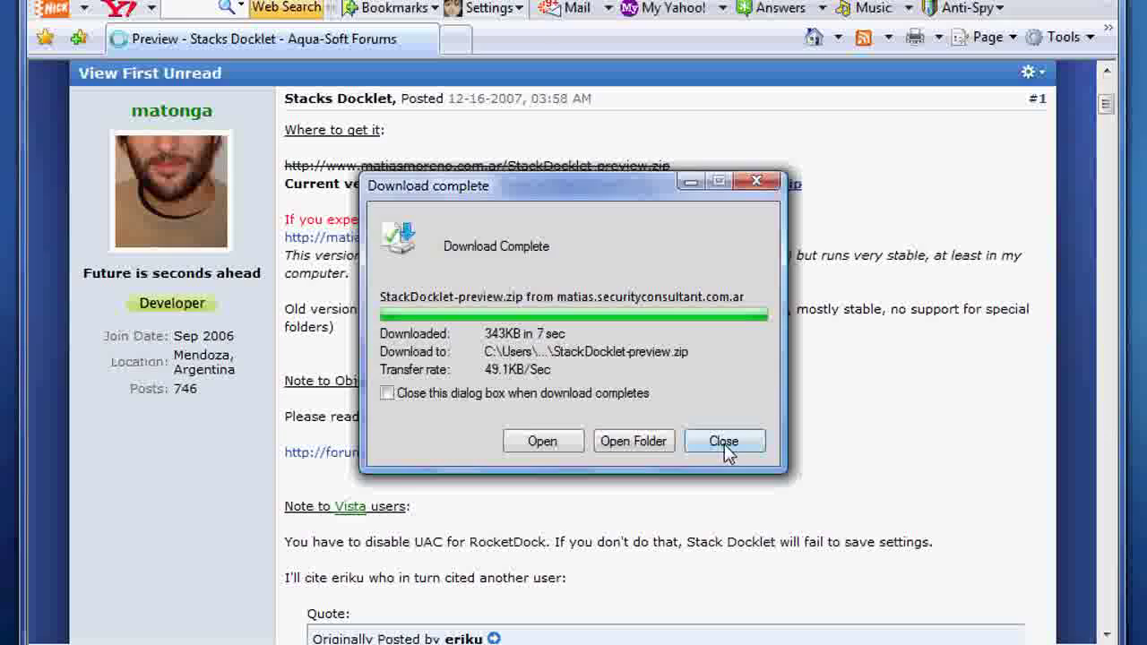
click(723, 442)
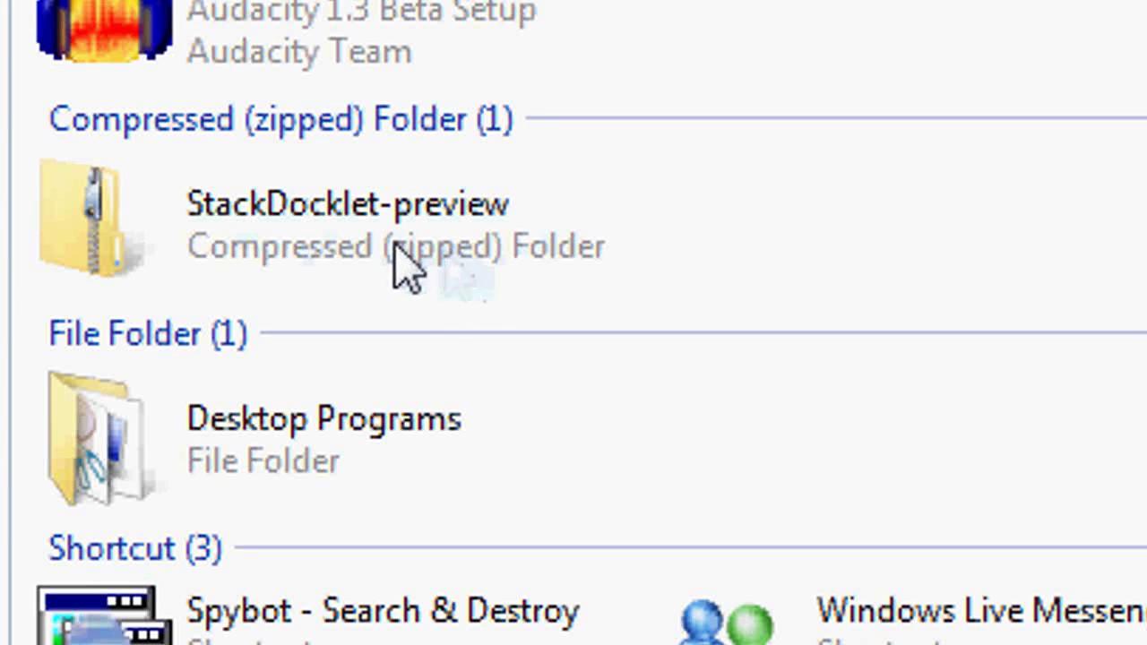
Start extracting the whole StackDocklet-preview archive and expand C:\Program Files in the destination chooser.
right_click(408, 269)
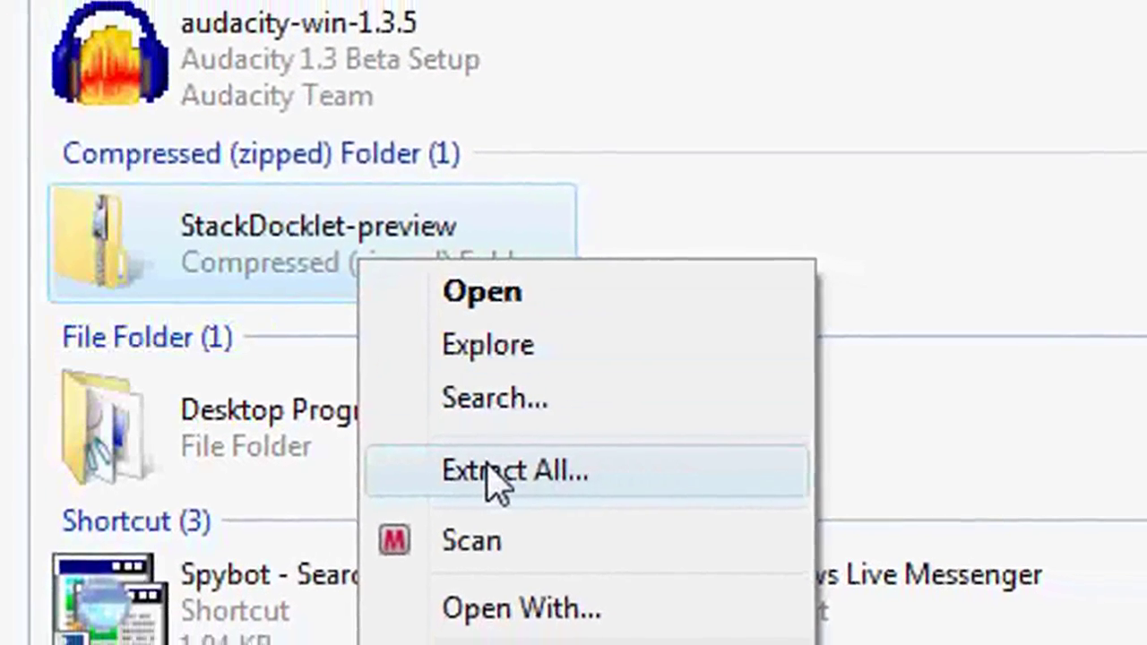
click(497, 481)
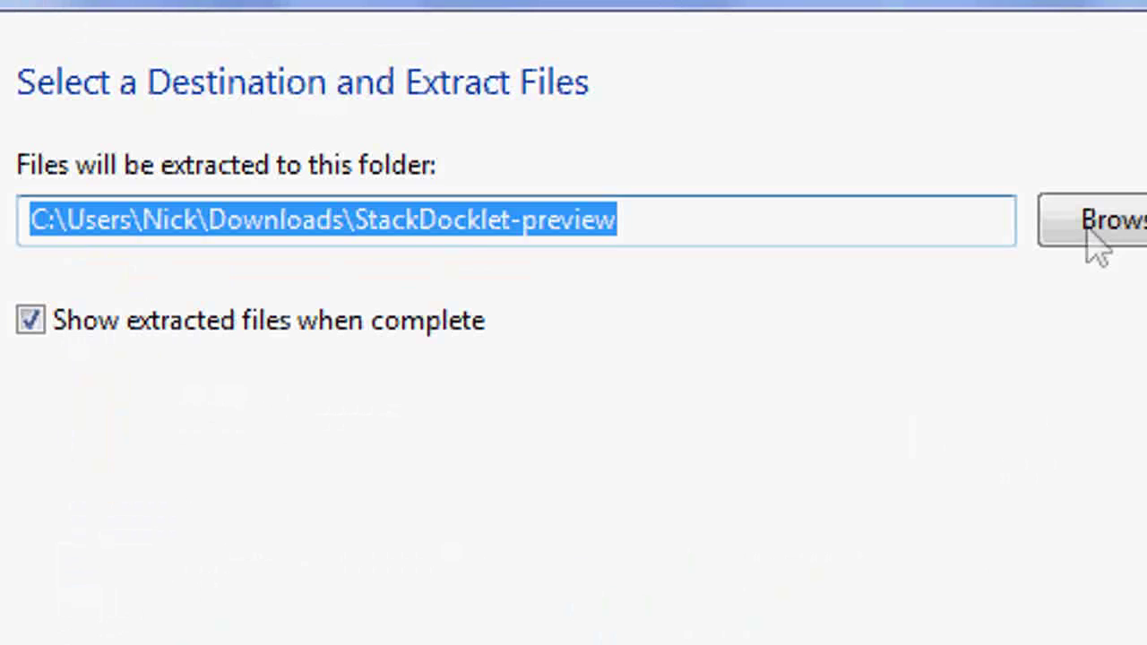
click(1105, 240)
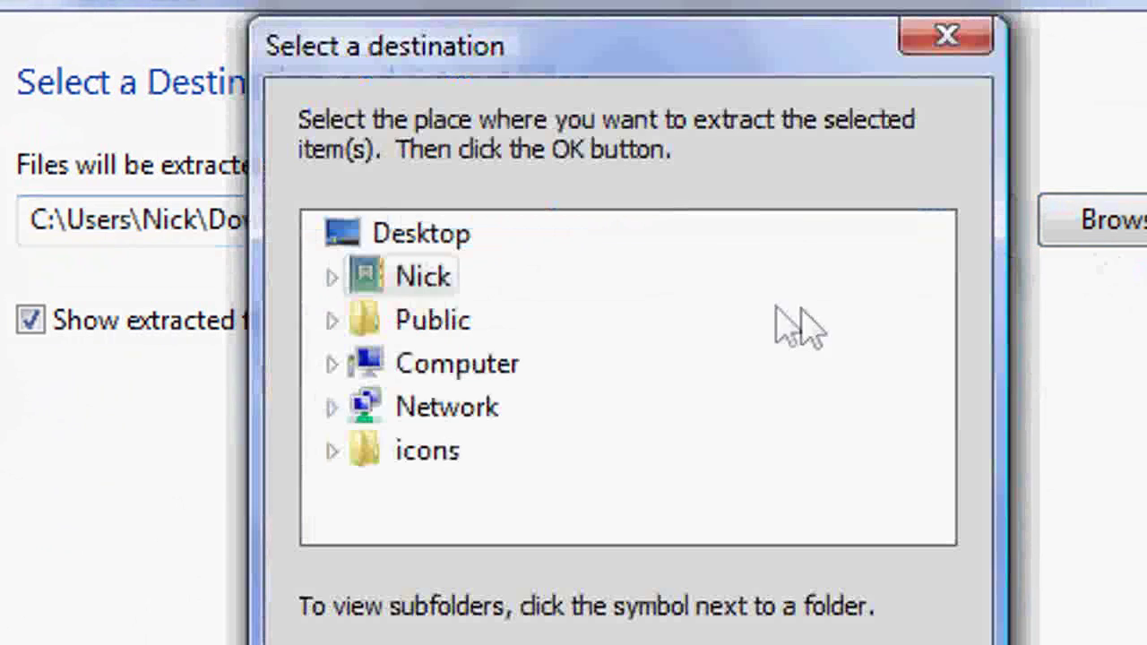
click(421, 374)
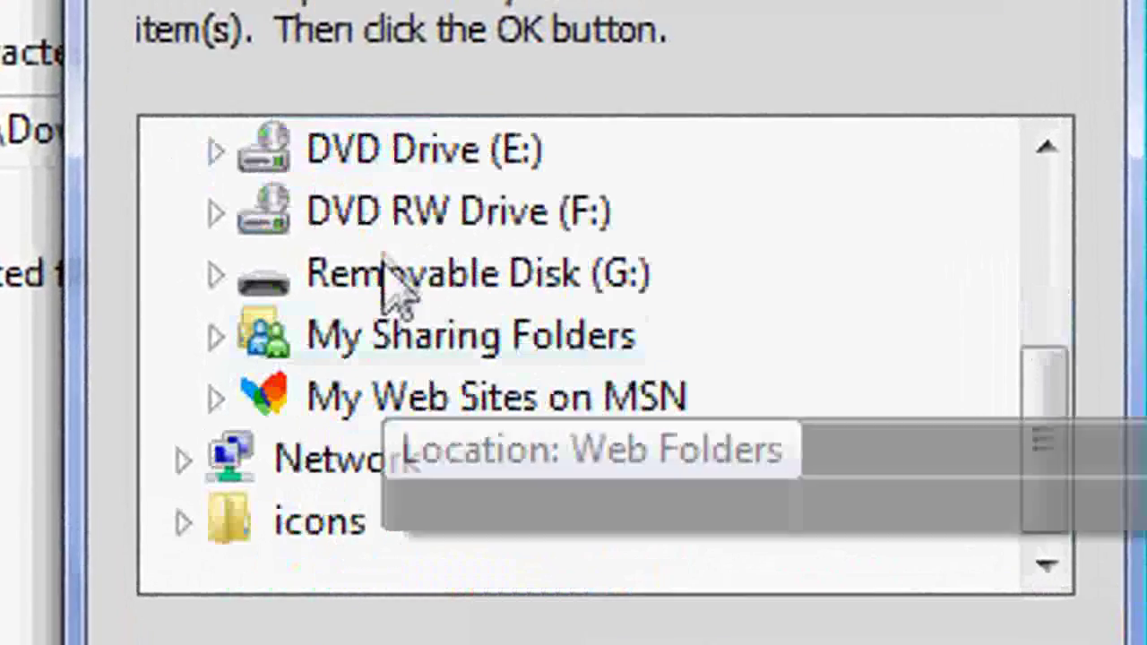
scroll(385, 258, up, 1)
double_click(319, 191)
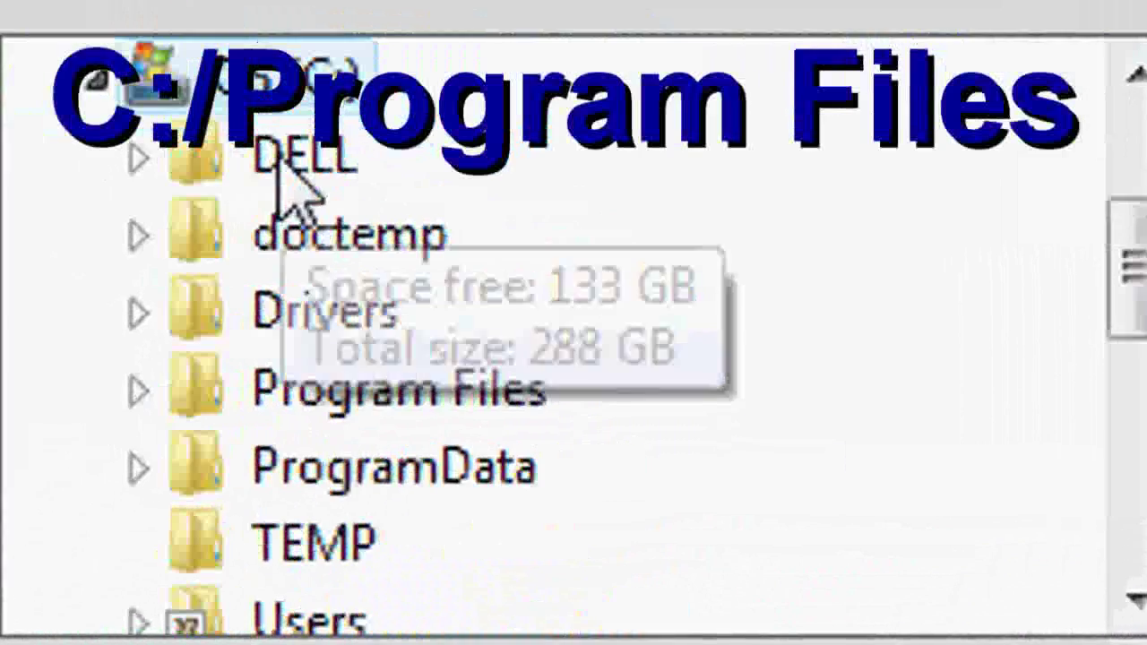
double_click(324, 387)
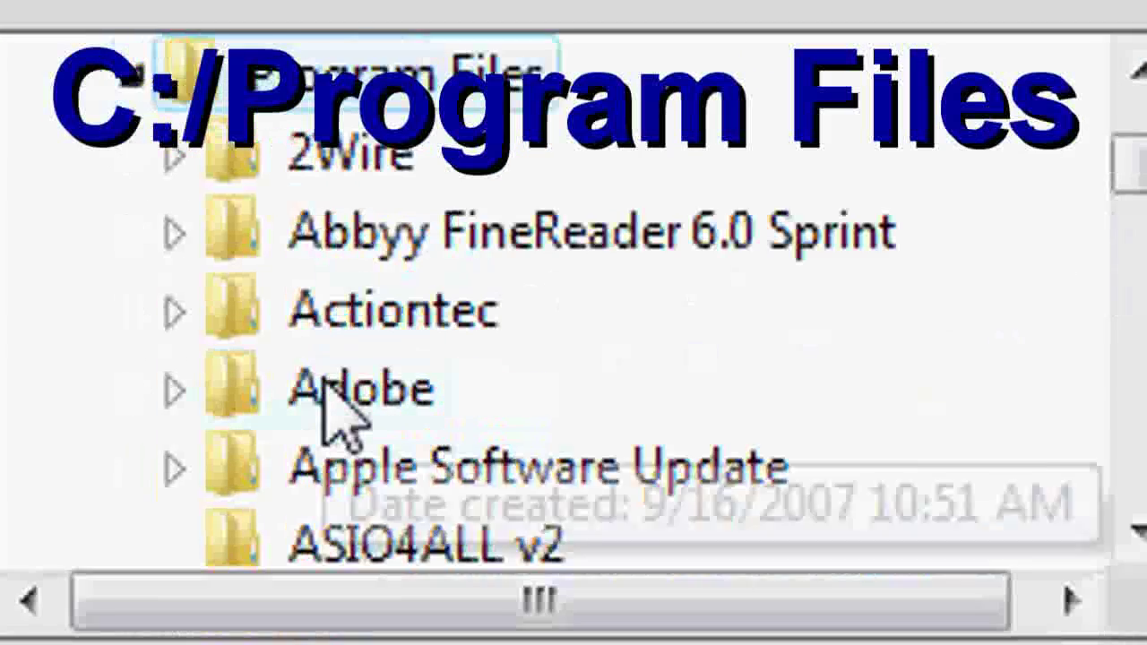
Choose the Docklets folder inside Stardock's ObjectDock folder as the extraction destination.
scroll(322, 390, down, 13)
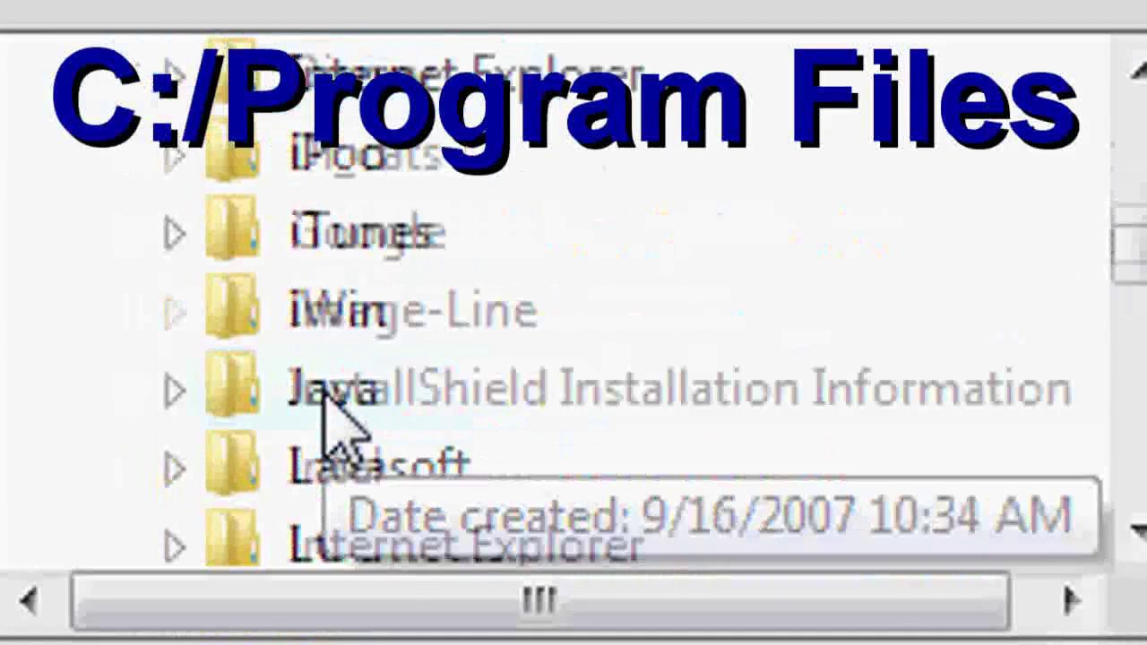
scroll(479, 492, down, 7)
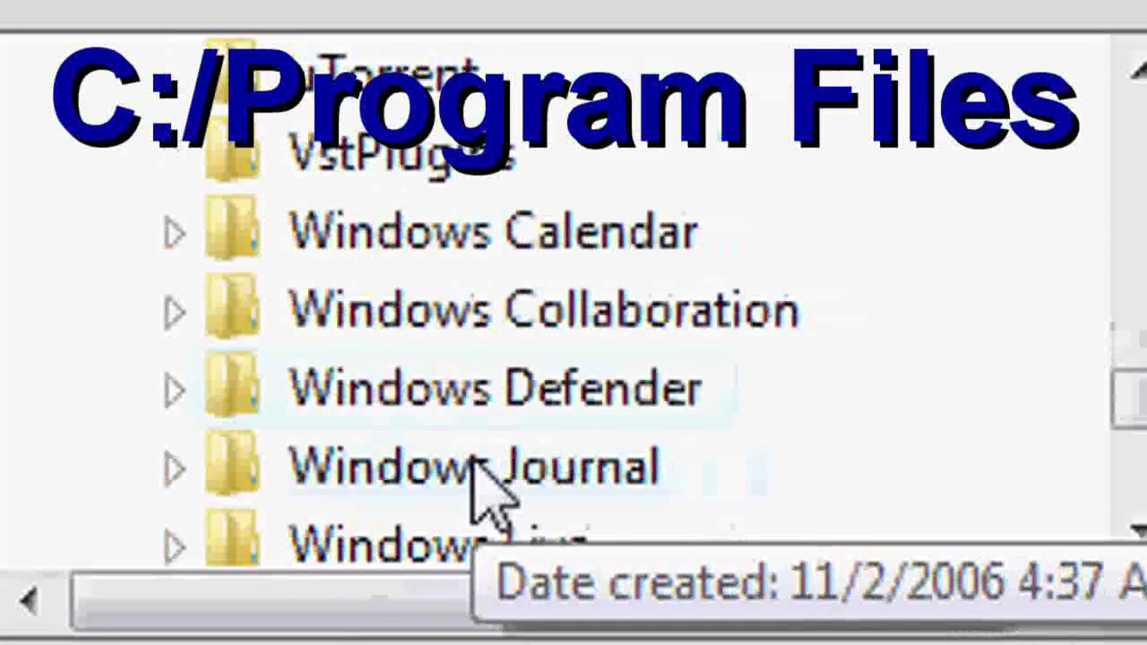
scroll(478, 492, up, 2)
double_click(381, 387)
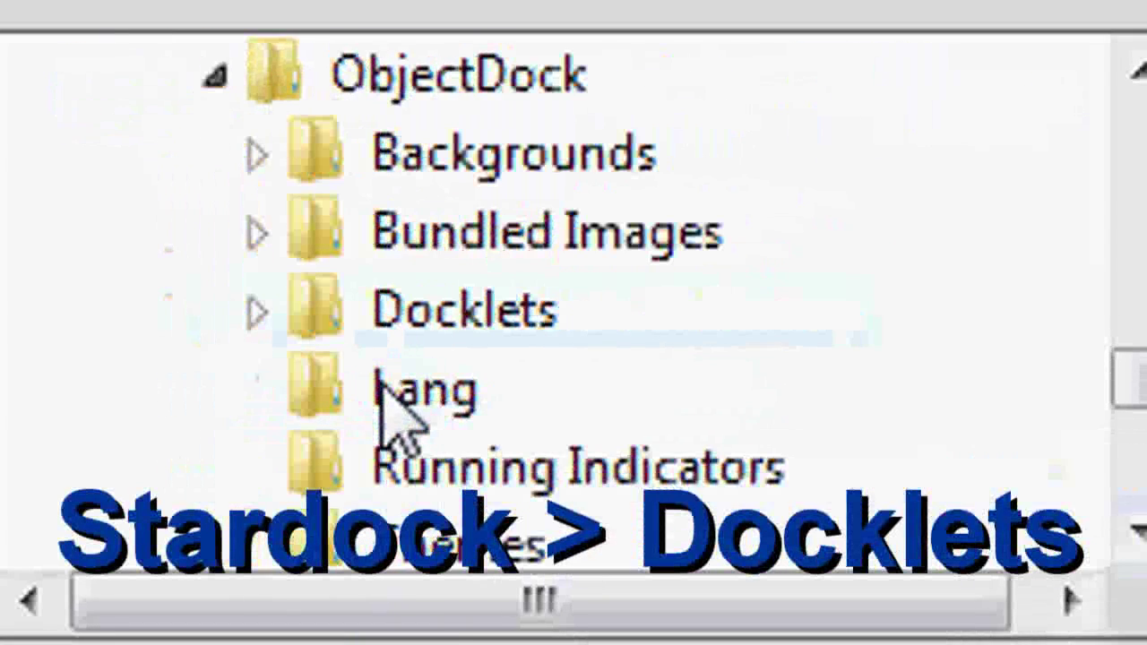
double_click(491, 334)
scroll(601, 384, down, 2)
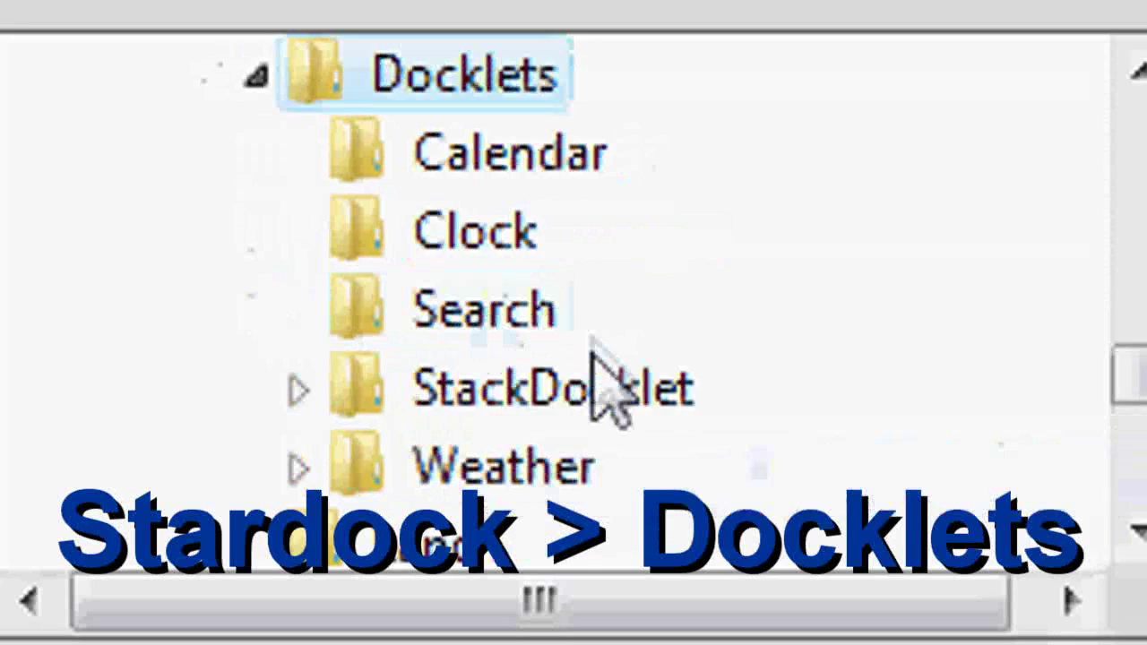
scroll(621, 487, up, 2)
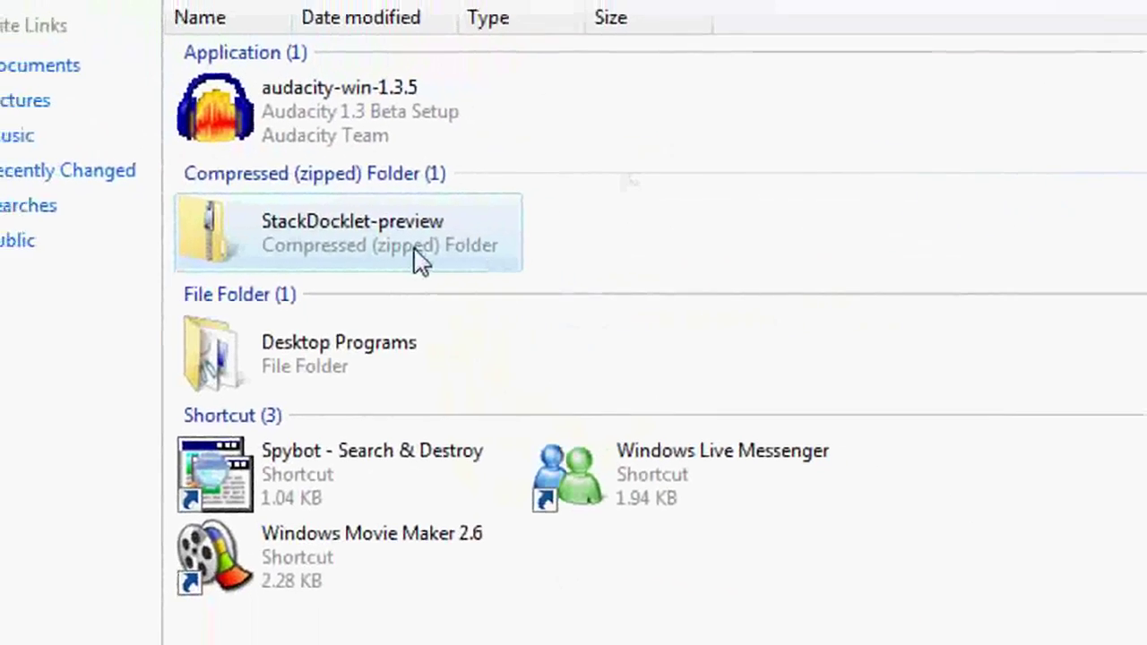
Add the Stack docklet to the dock and open its entry properties.
right_click(436, 269)
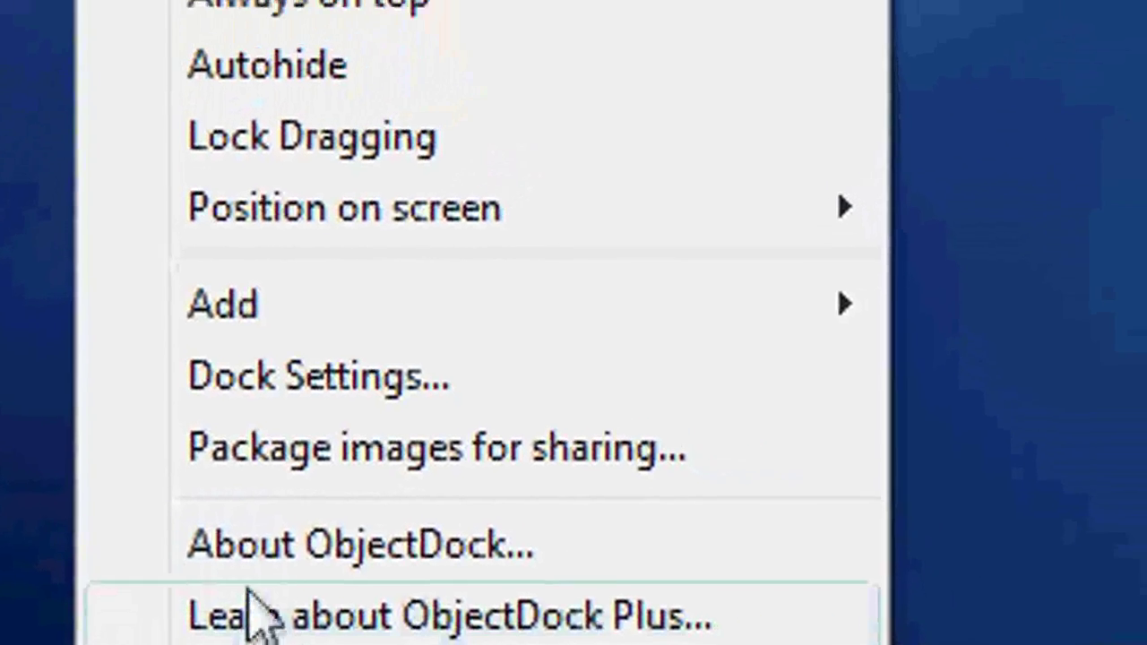
mouse_move(260, 309)
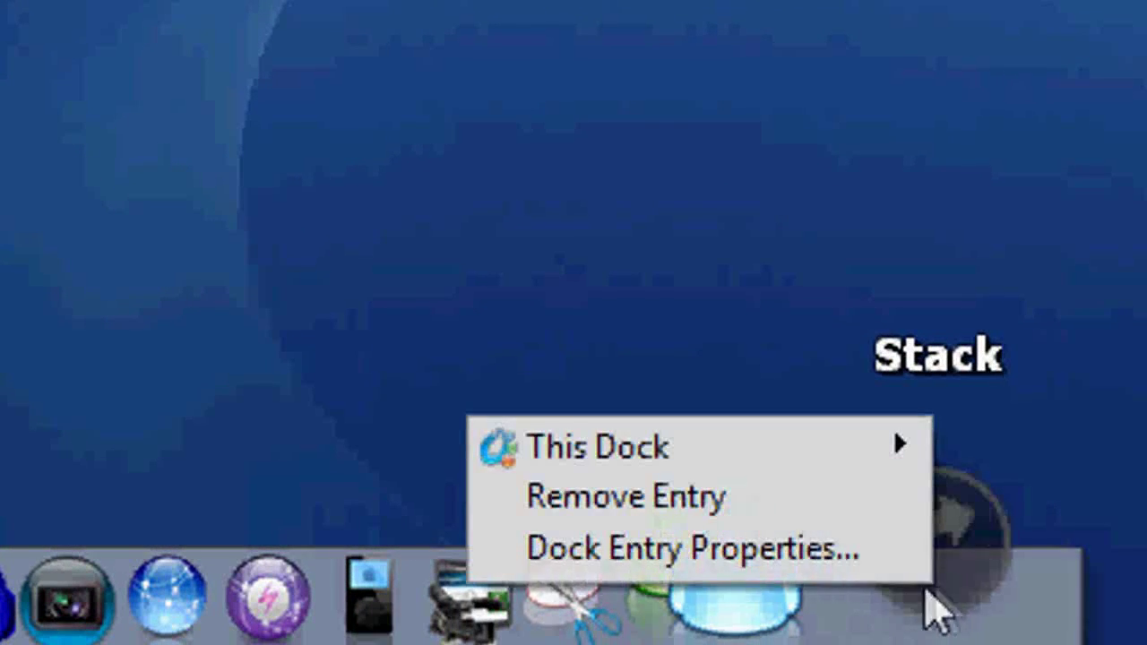
click(816, 542)
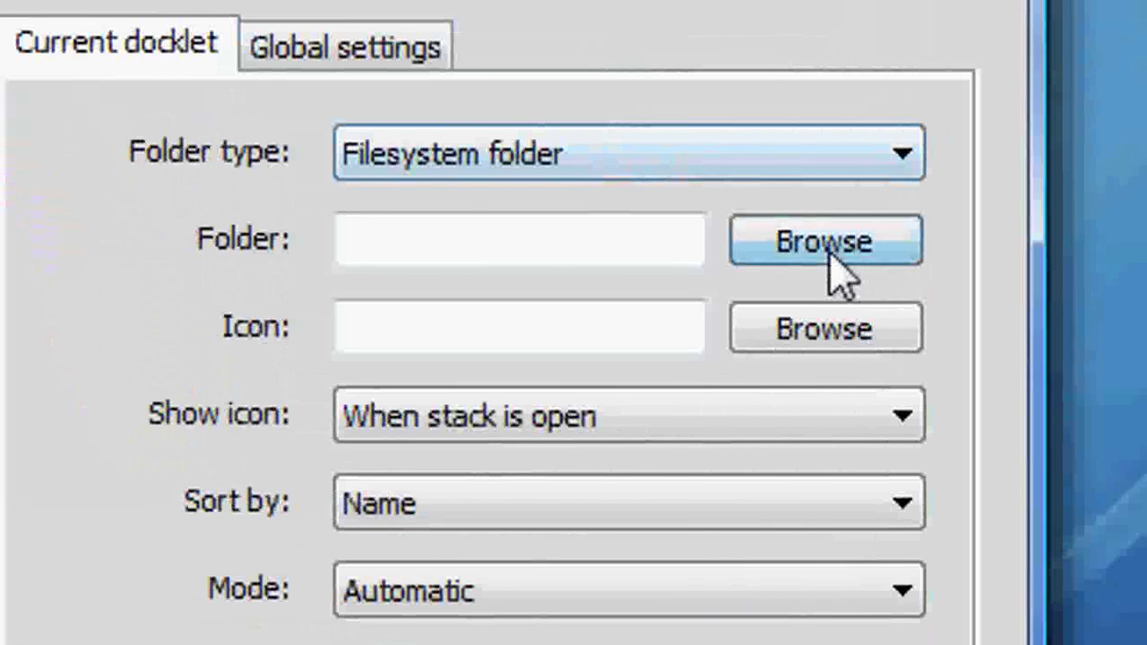
Open and dismiss the docklet's file chooser, and set the stack icon to show Always.
click(722, 0)
key(Escape)
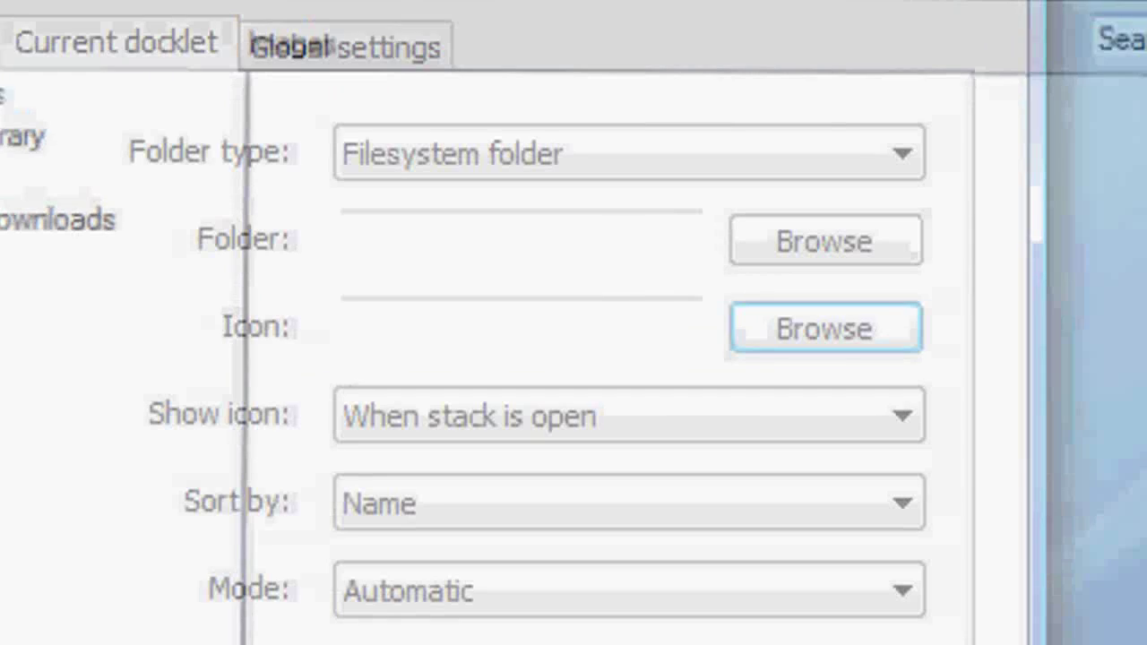
click(529, 448)
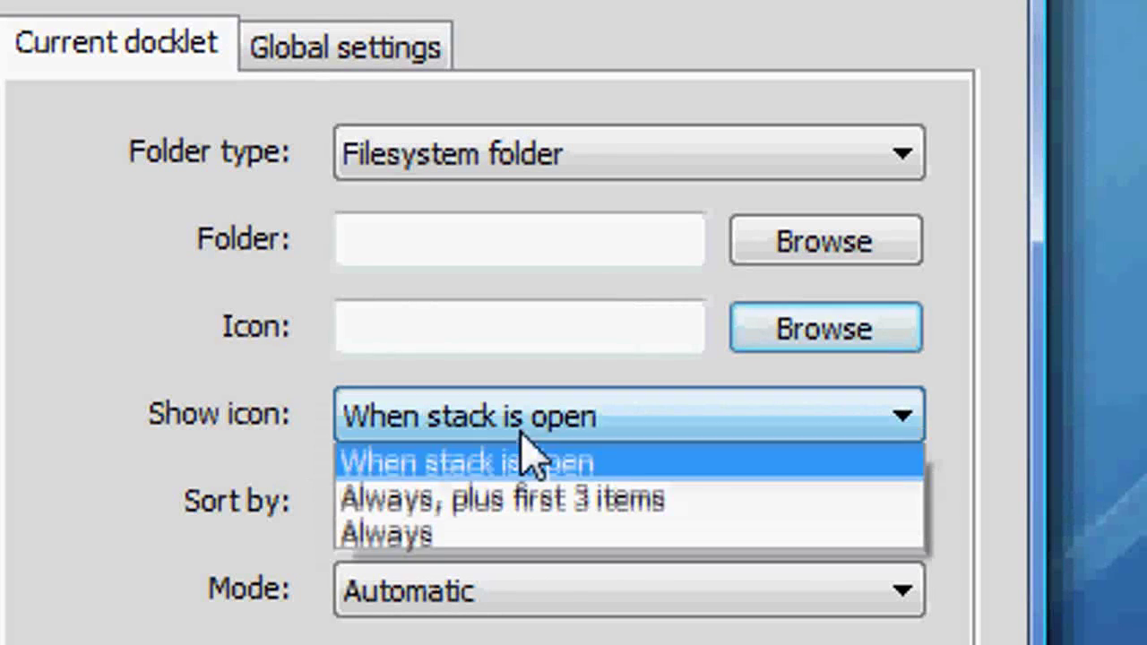
click(457, 536)
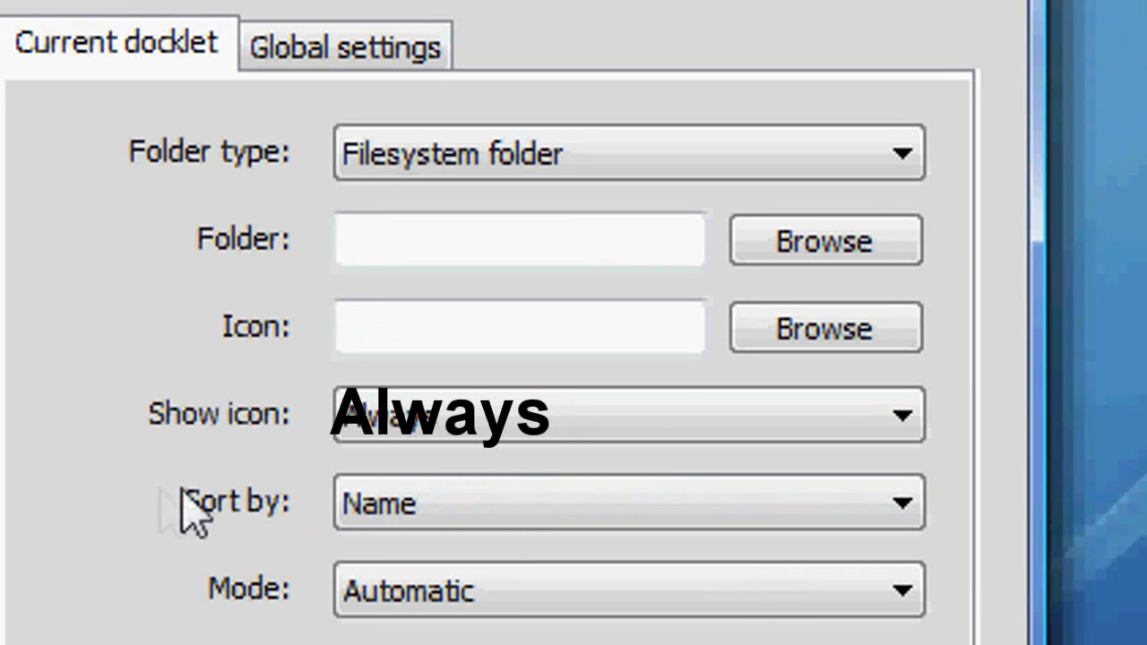
Check the available sort orders and display modes for the stack.
click(444, 527)
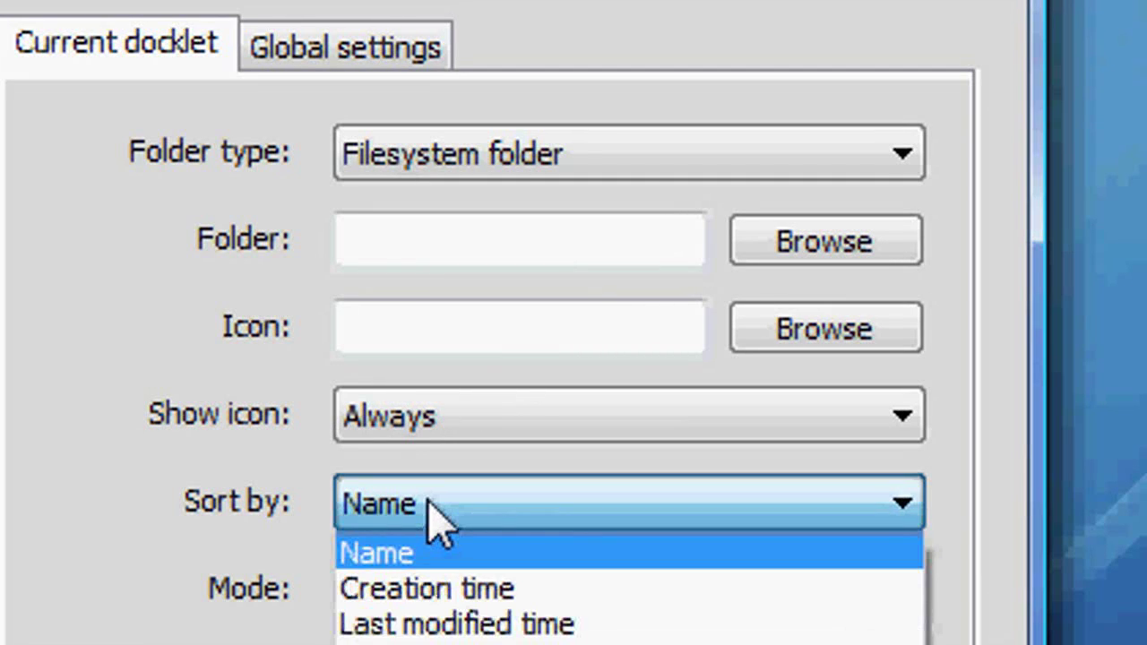
click(440, 525)
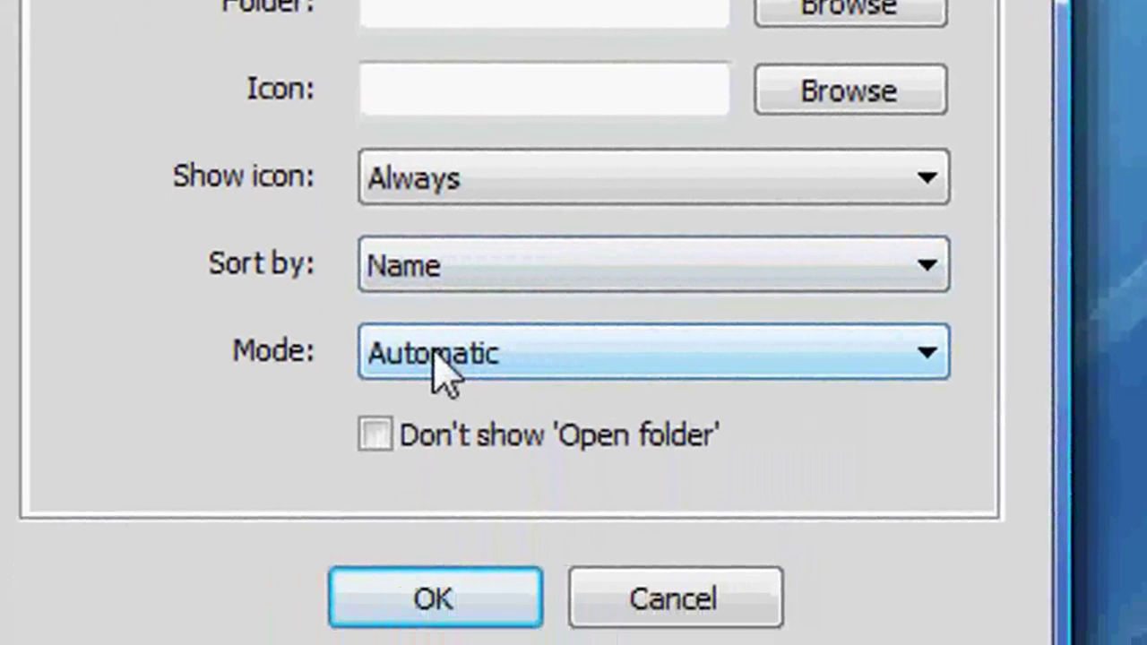
click(424, 518)
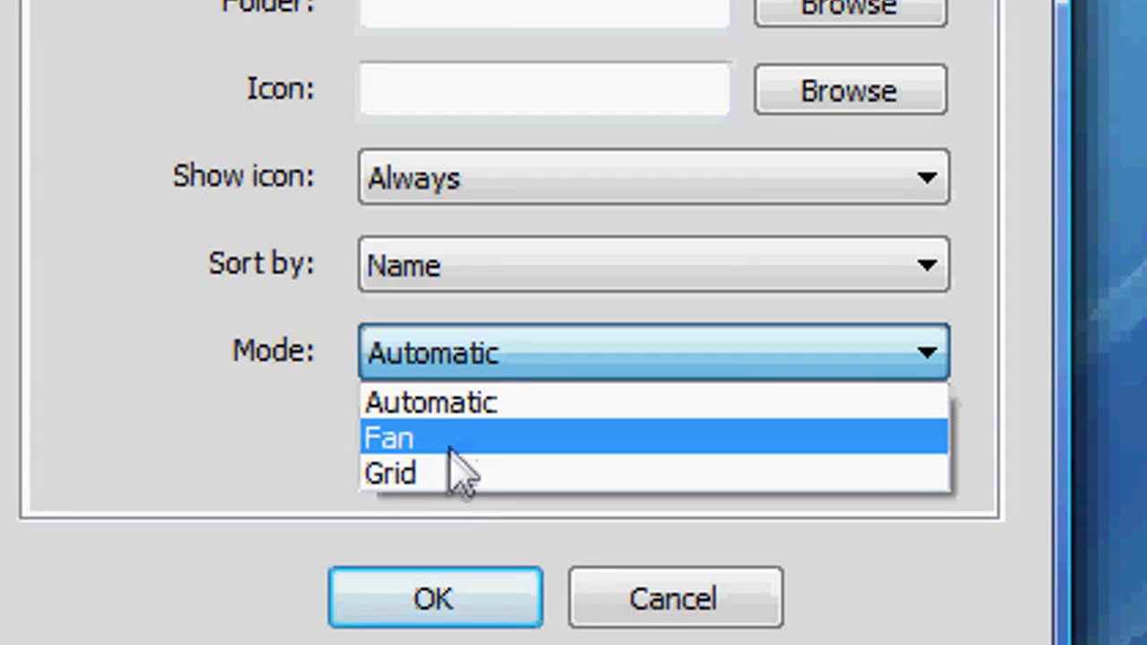
key(Escape)
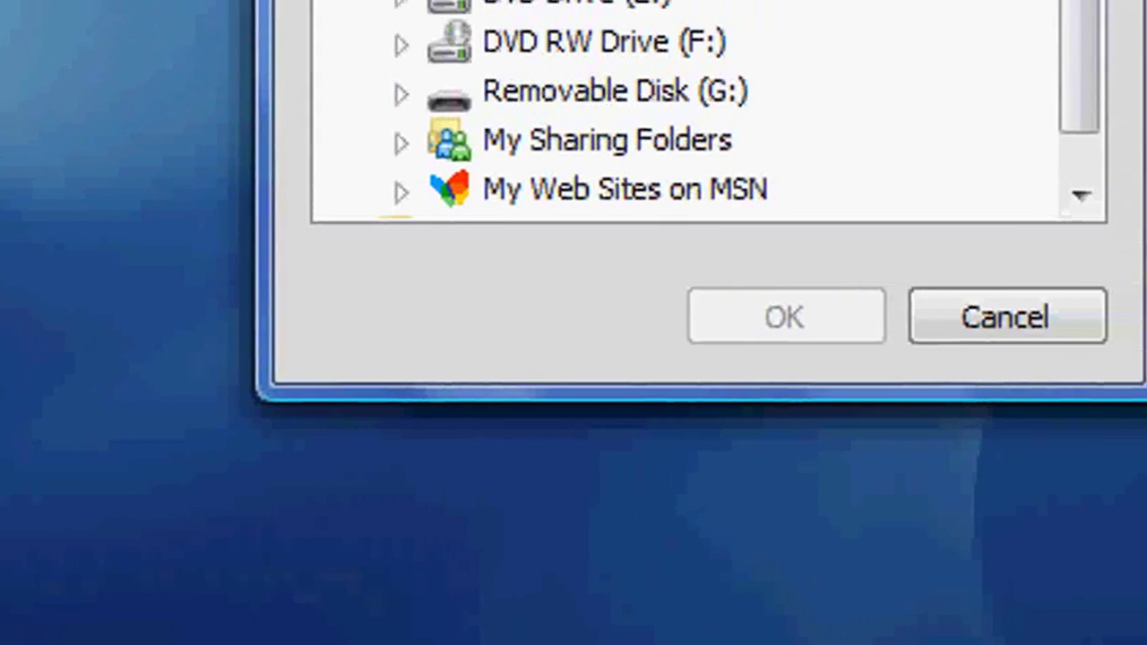
Set the stack's folder to the user's Contacts folder, open the icon chooser, and apply the docklet settings.
scroll(300, 90, down, 2)
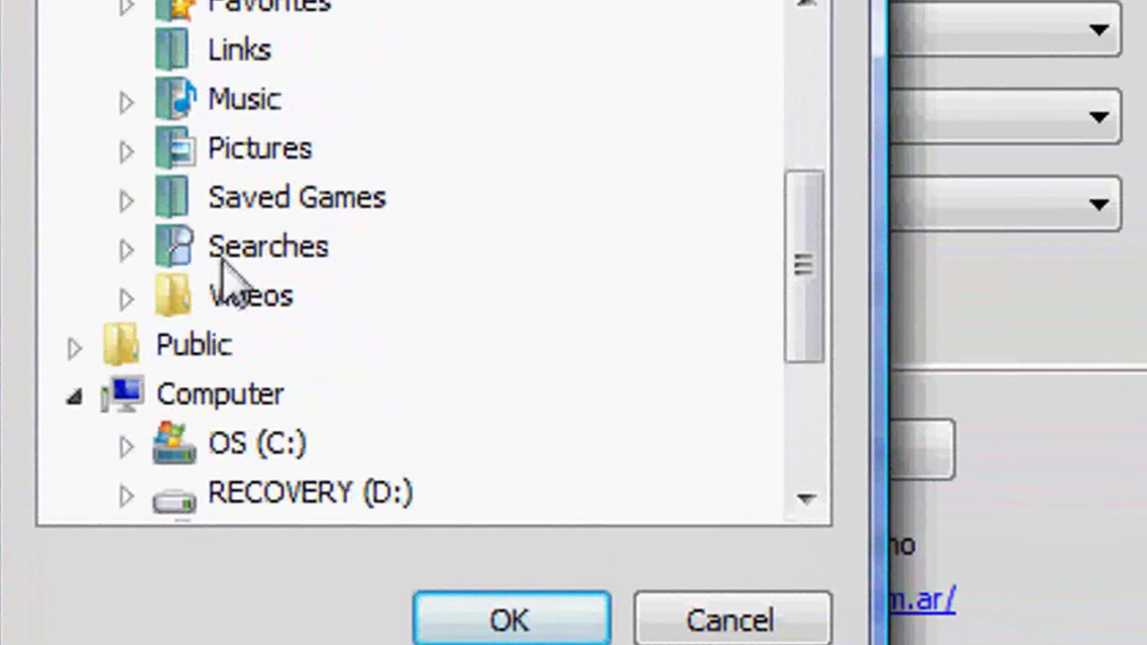
click(238, 255)
scroll(269, 175, up, 1)
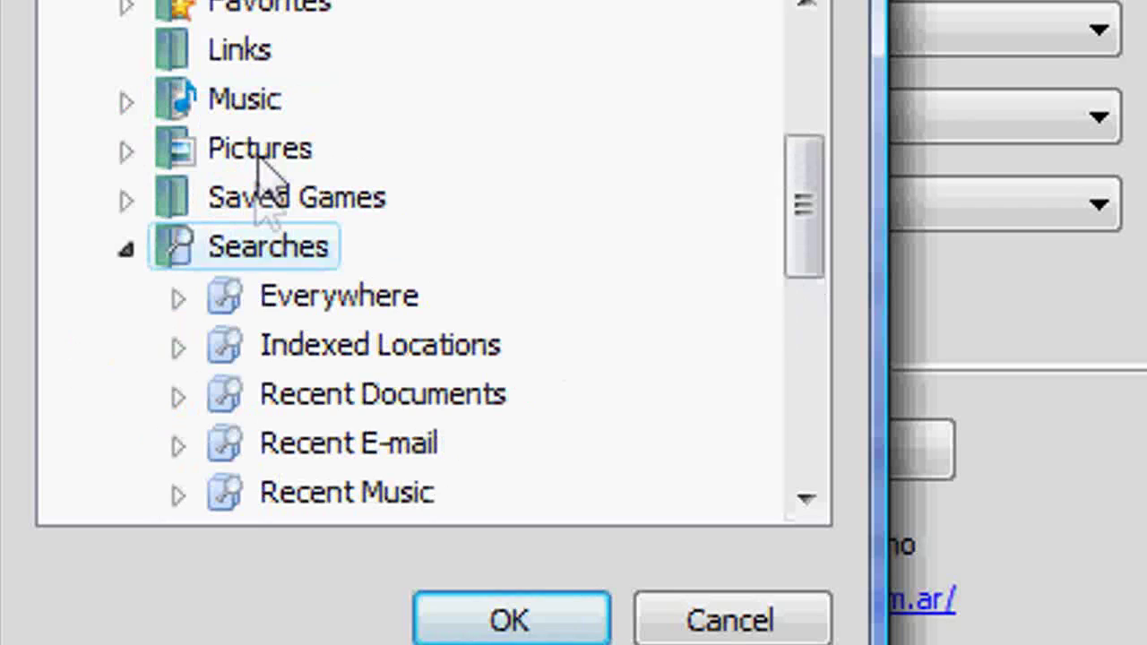
scroll(260, 134, up, 3)
click(259, 201)
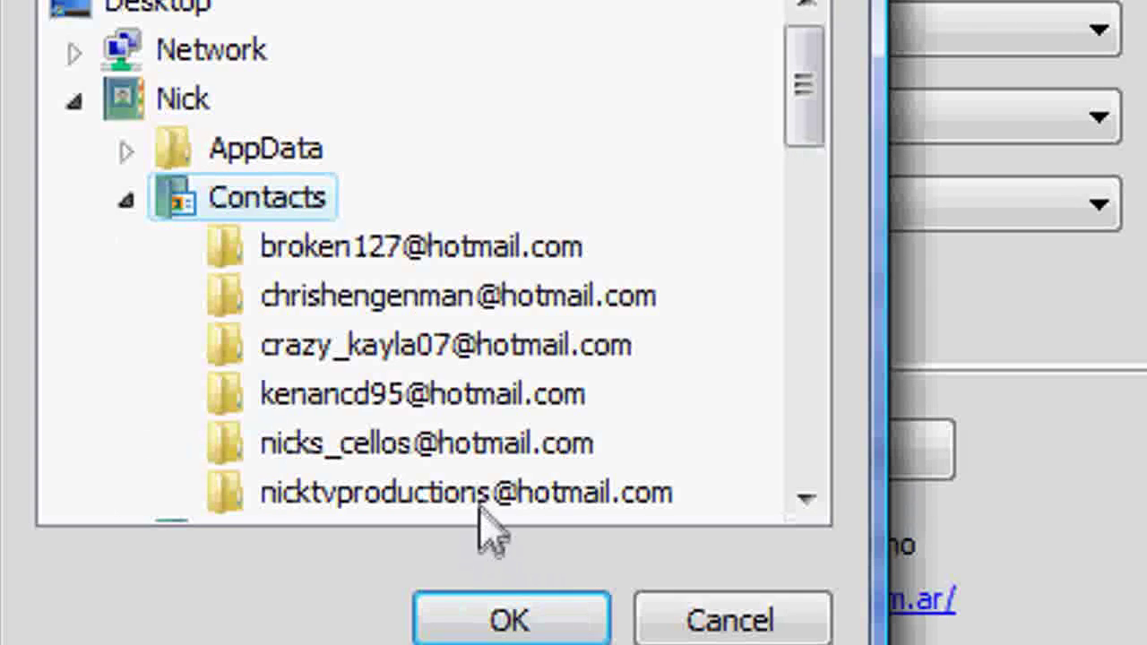
click(475, 617)
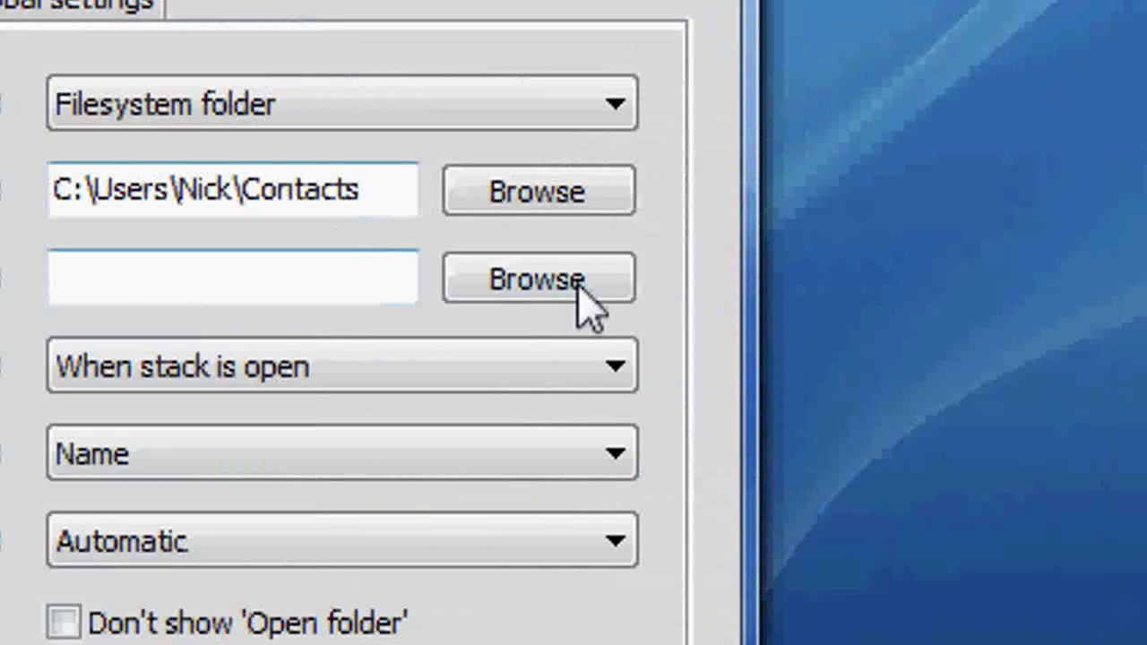
click(578, 285)
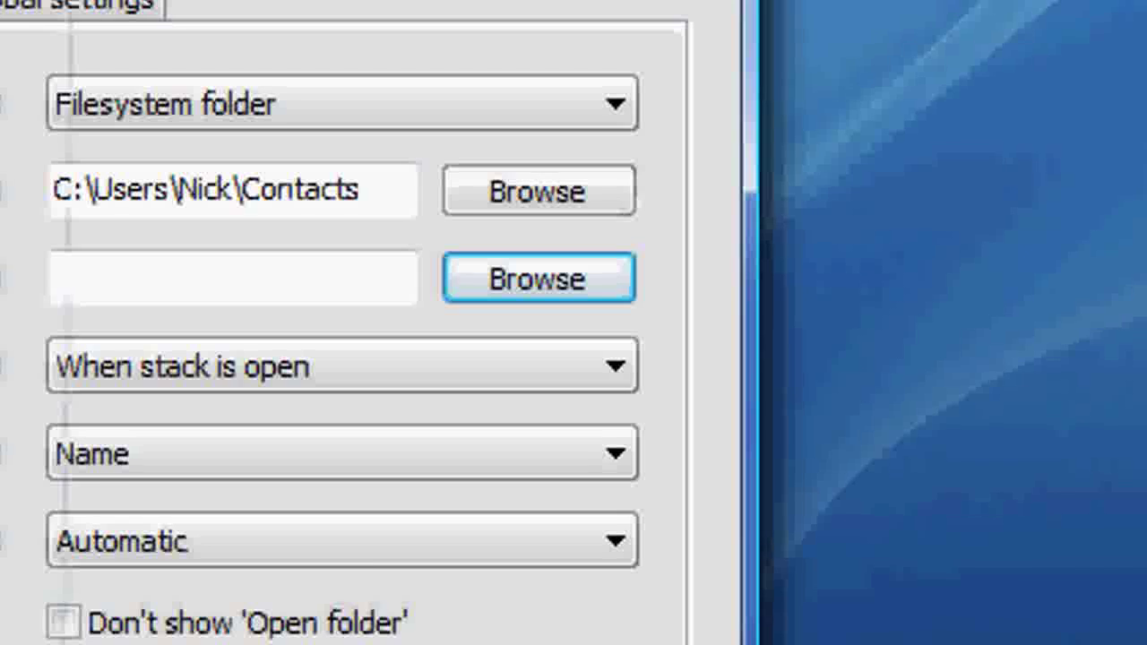
click(336, 555)
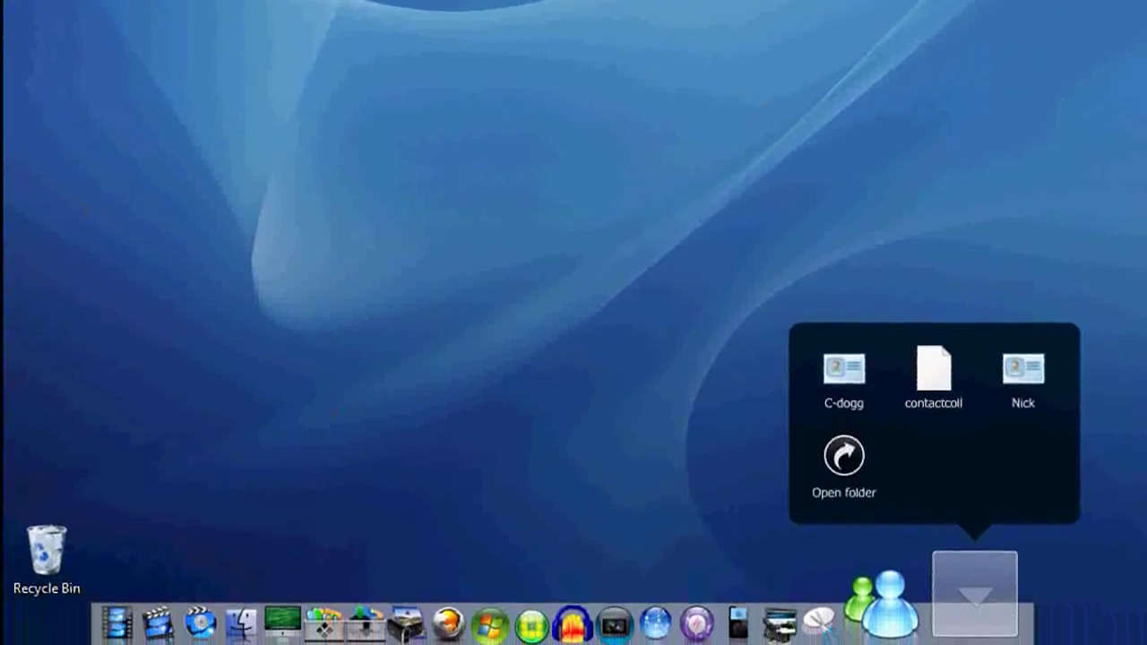
Remove the Contacts stack entry from the dock and confirm its deletion.
right_click(972, 583)
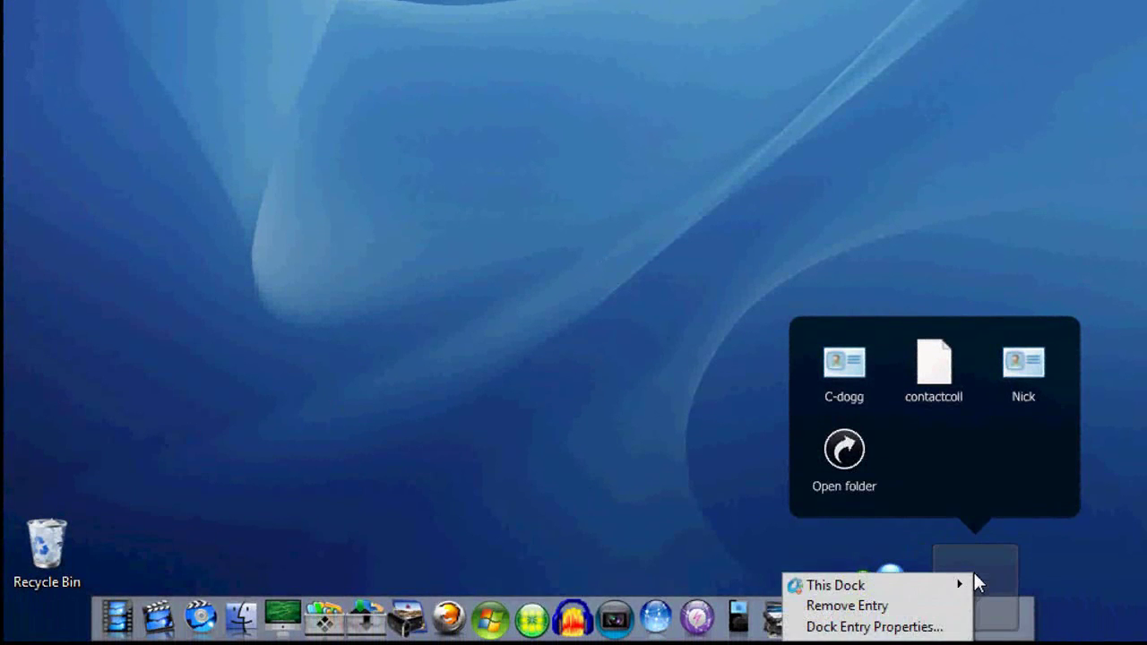
click(923, 607)
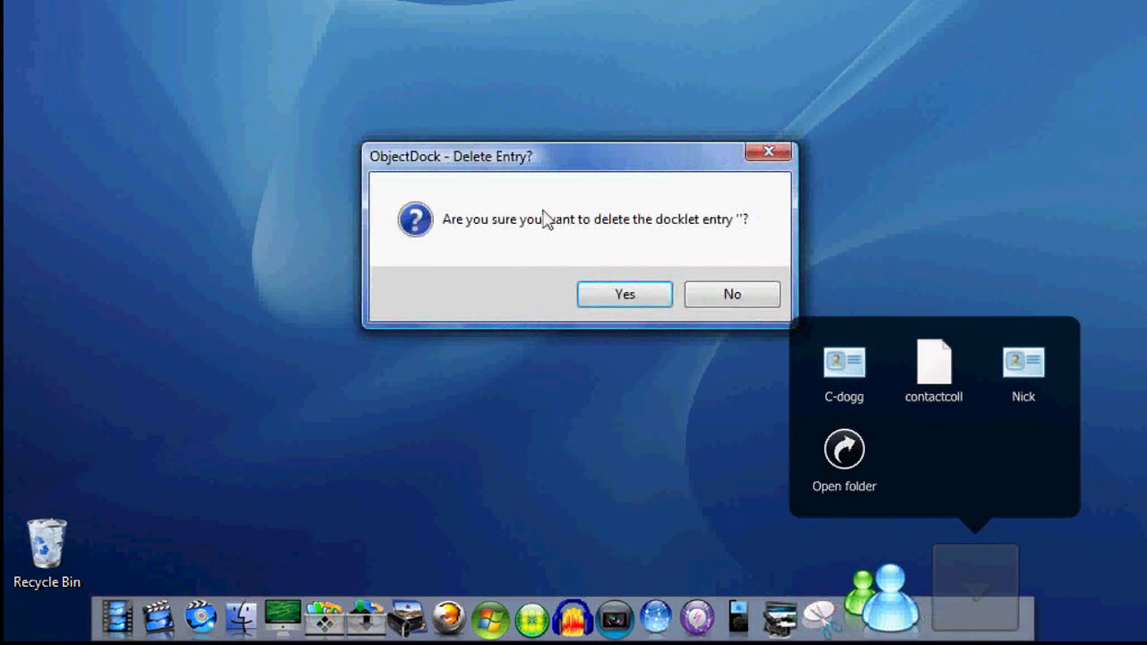
click(603, 294)
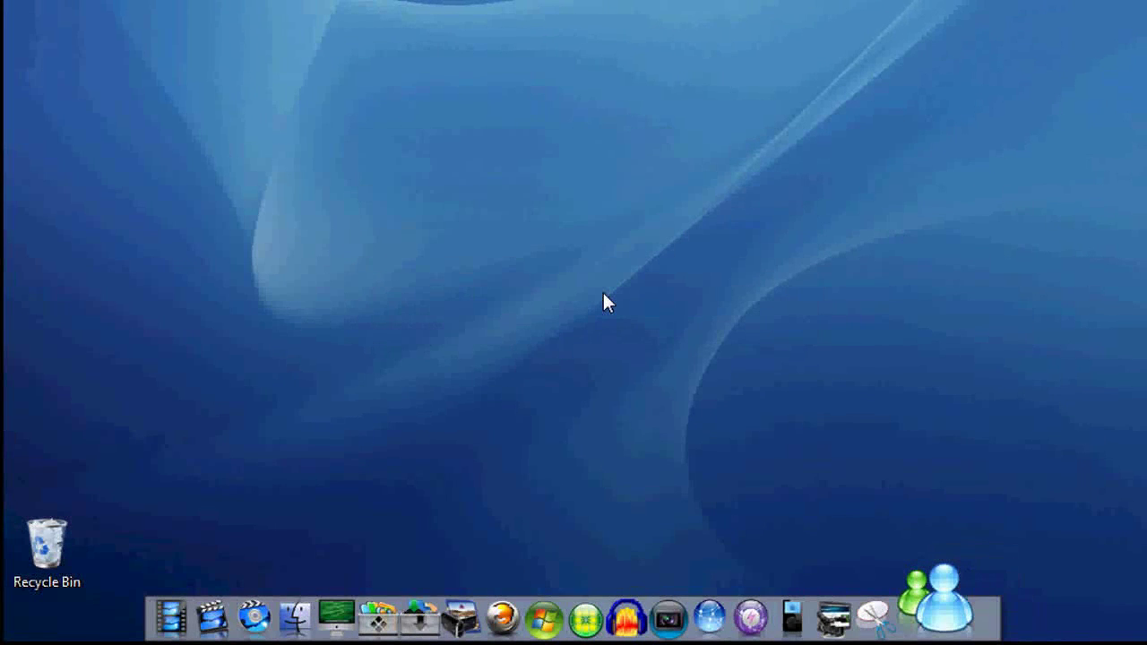